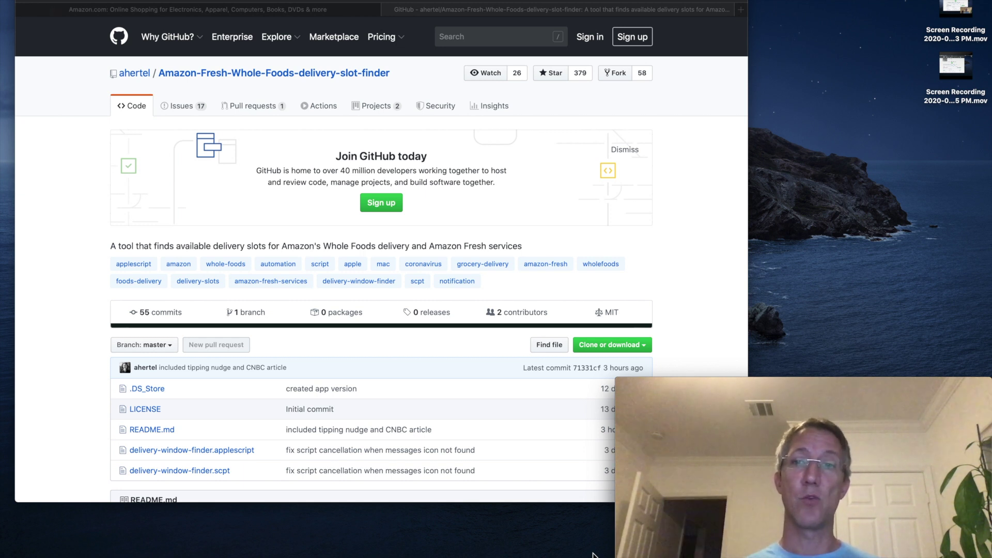
Open the Clone or download options on the slot-finder GitHub repository page
left_click(633, 351)
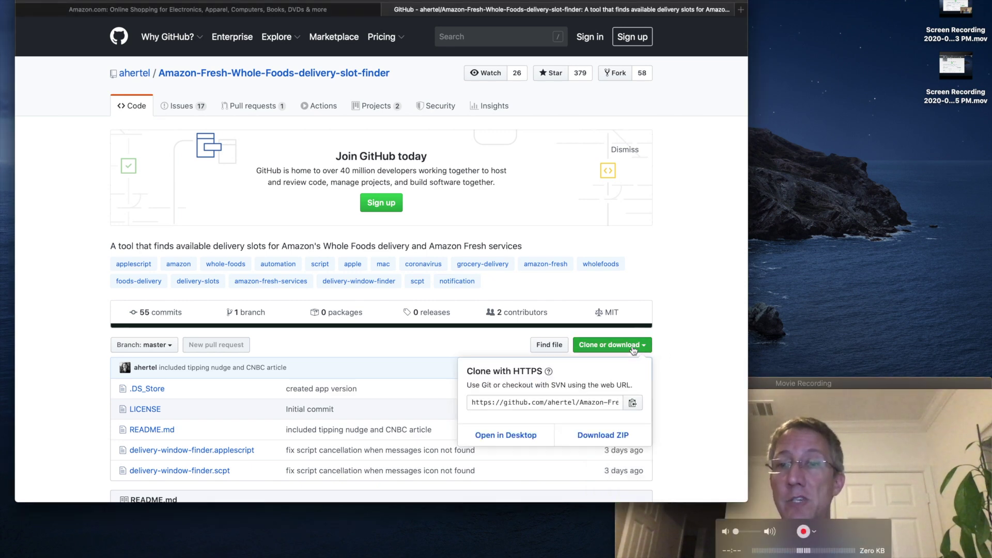
Download and allow the repository ZIP, then open its folder and select delivery-window-finder.scpt
left_click(598, 438)
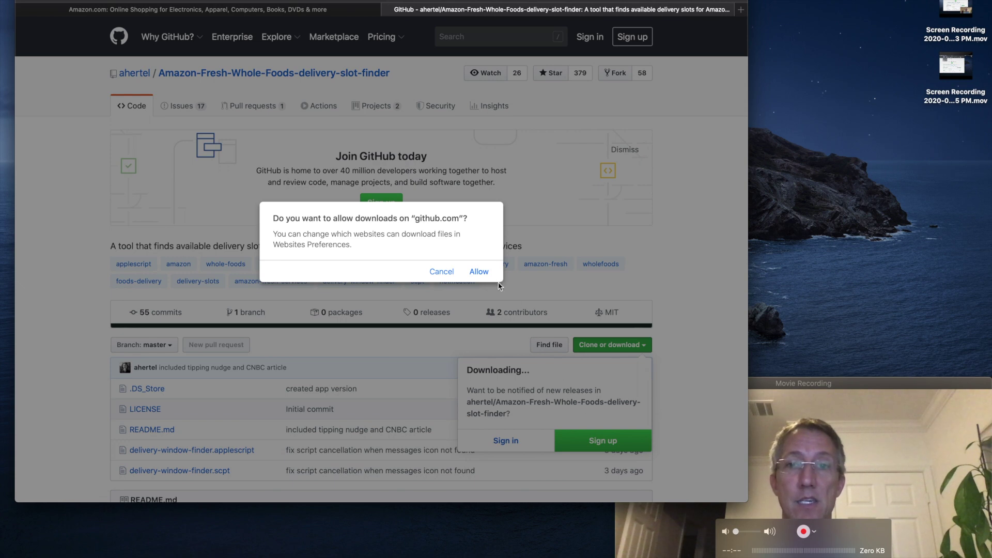
left_click(486, 272)
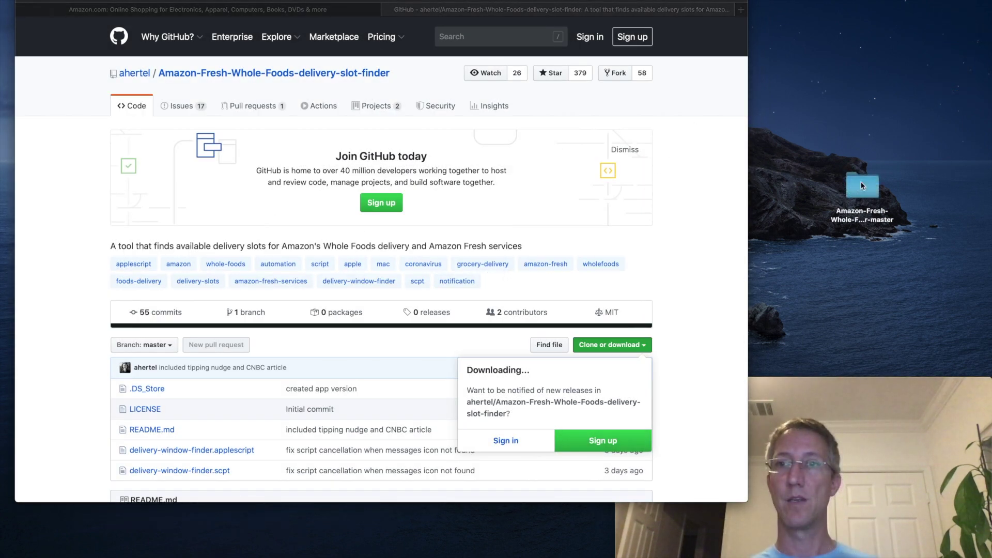
double_click(862, 186)
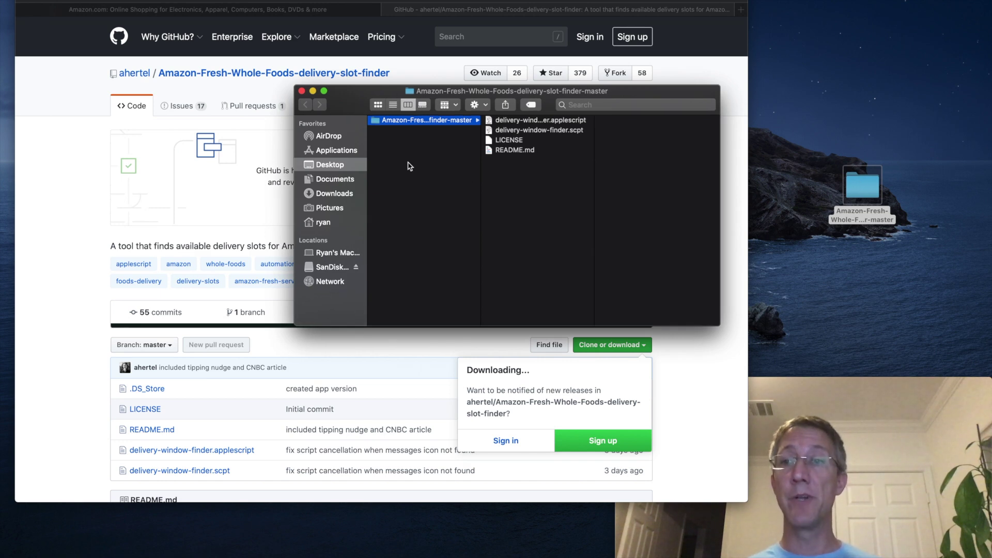
left_click(539, 130)
left_click_drag(356, 95, 591, 108)
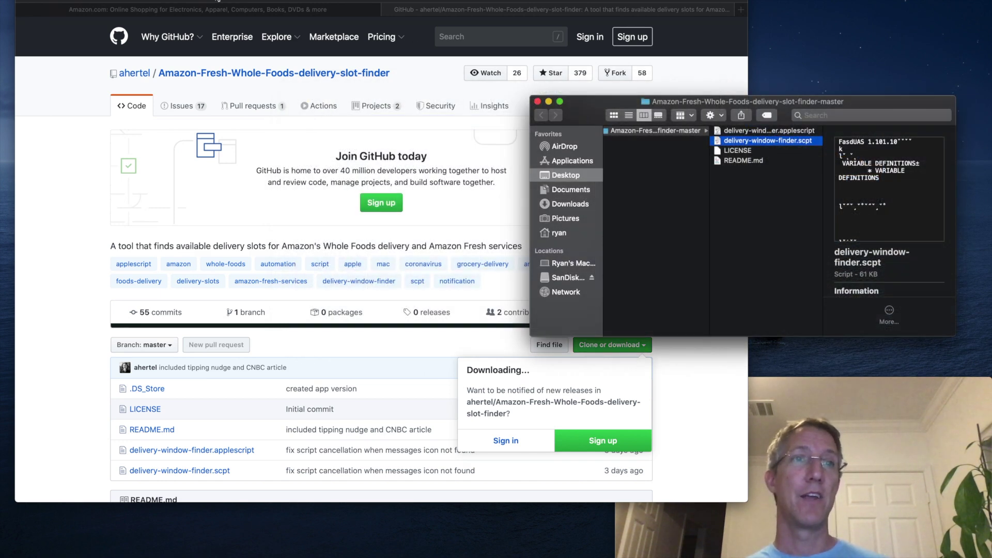
left_click(434, 89)
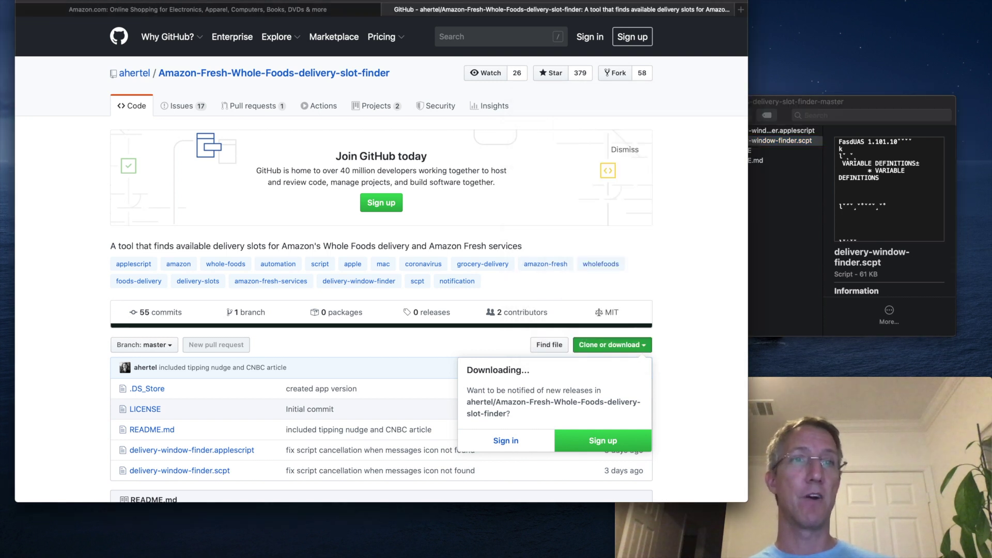
Turn on Safari's Develop menu from the Advanced preferences and open it
left_click(47, 0)
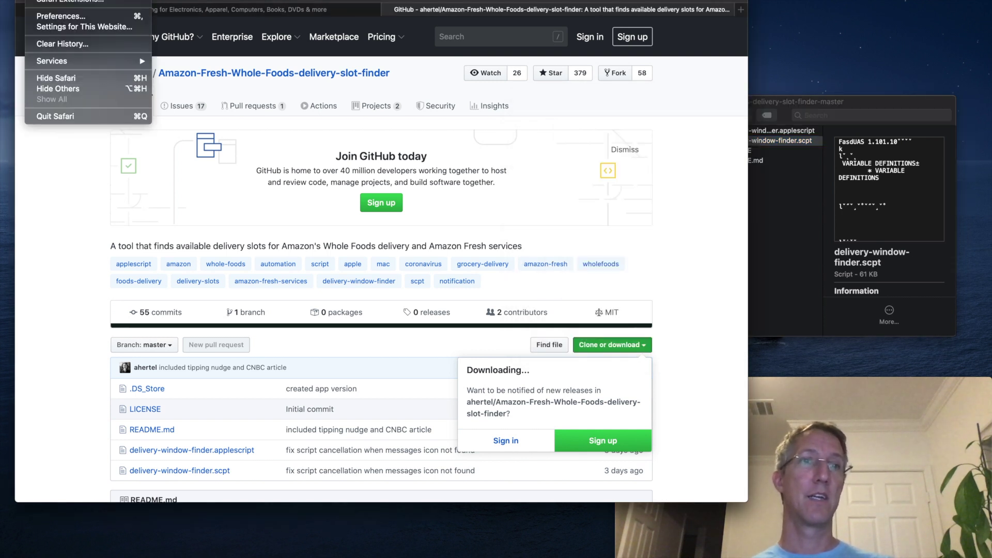
left_click(83, 17)
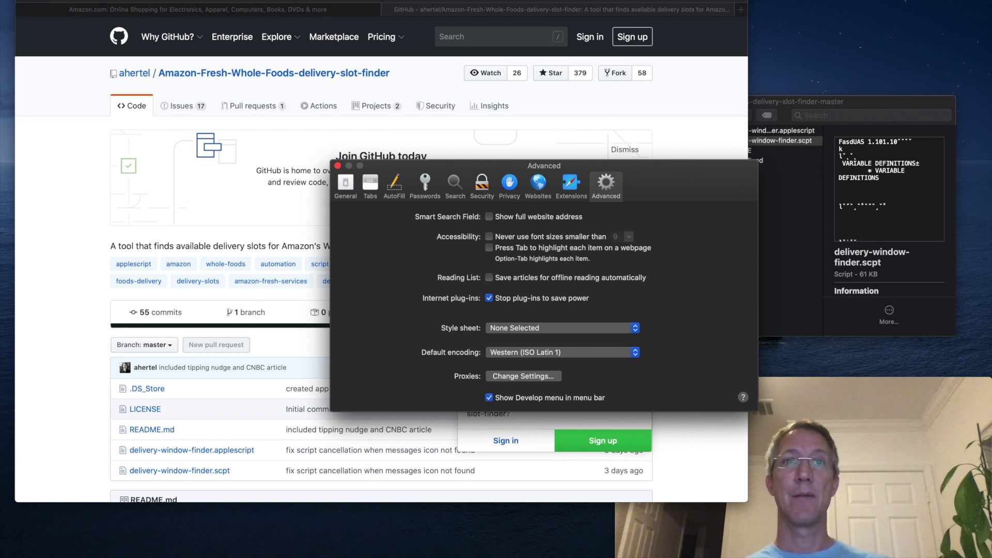
left_click(233, 0)
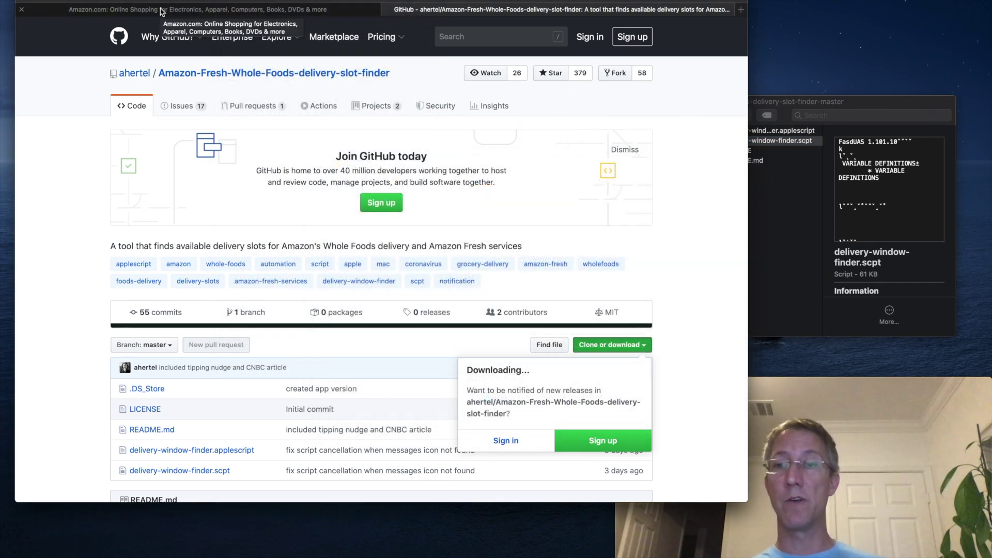
Check out the Whole Foods cart on Amazon, continuing past the pre-checkout and substitution pages
left_click(161, 11)
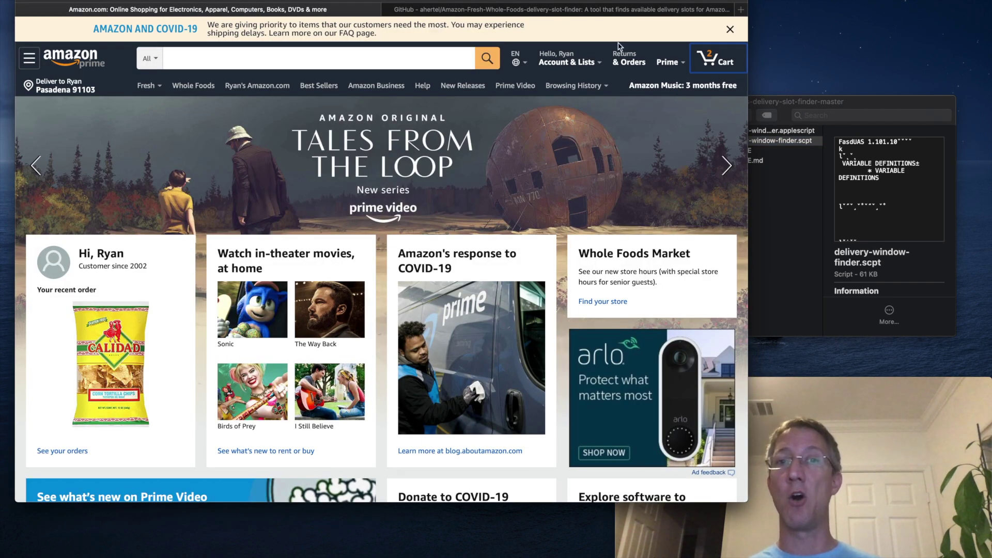
left_click(712, 57)
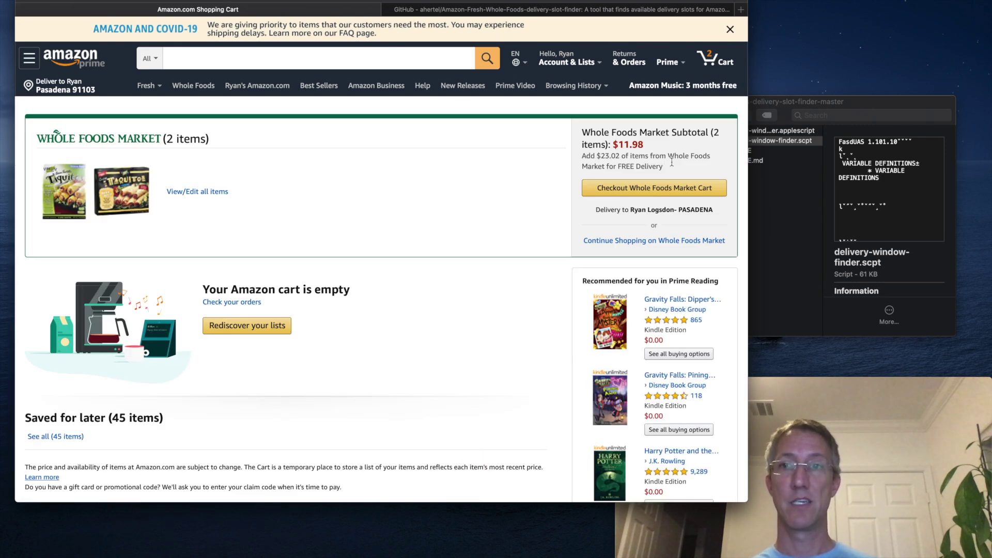
left_click(642, 191)
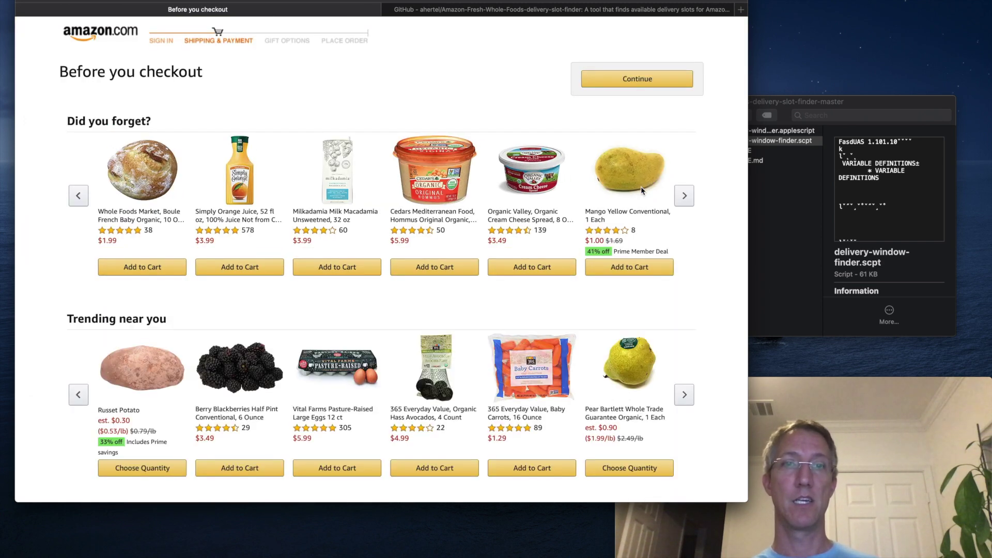
left_click(640, 79)
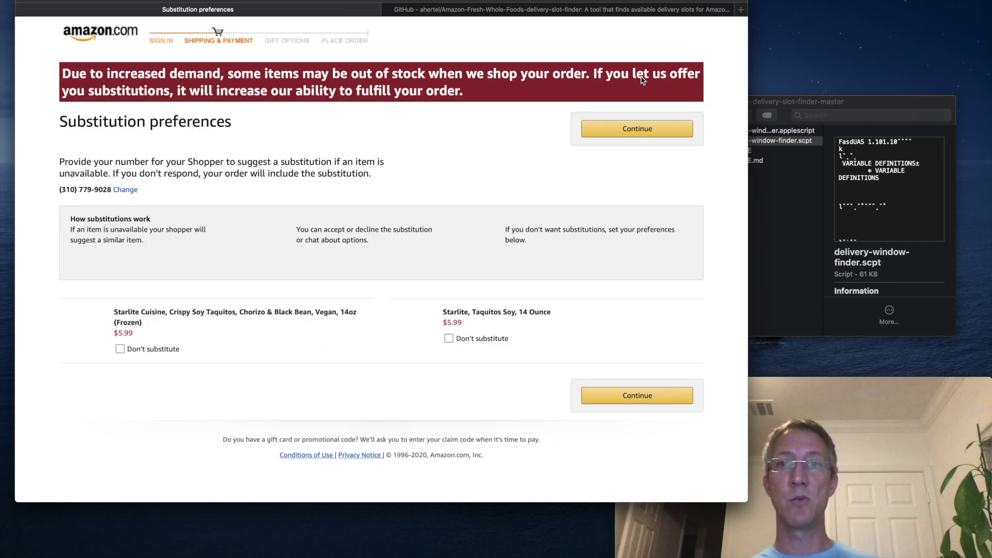
left_click(638, 129)
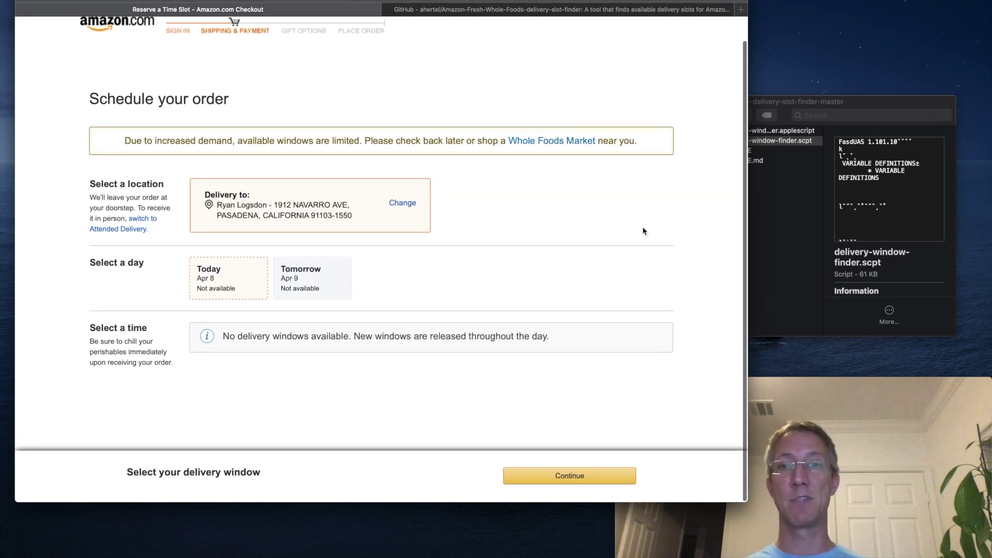
Launch Script Editor through Spotlight search
key("super+space")
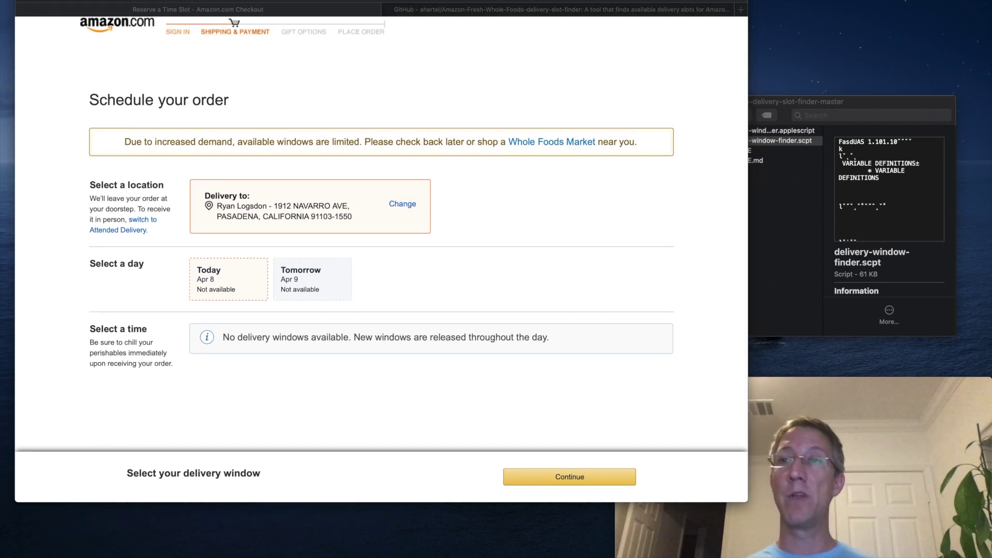
key("super+space")
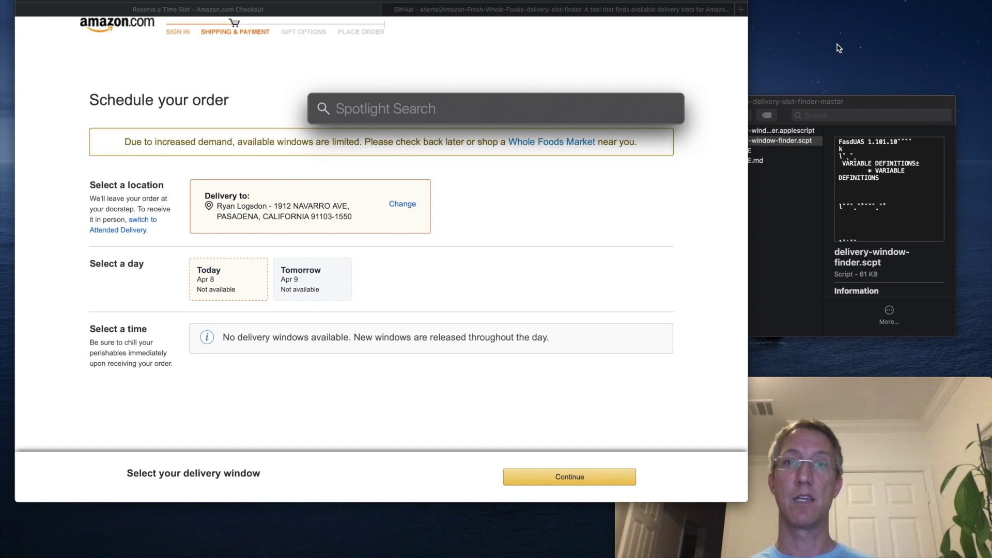
type("script")
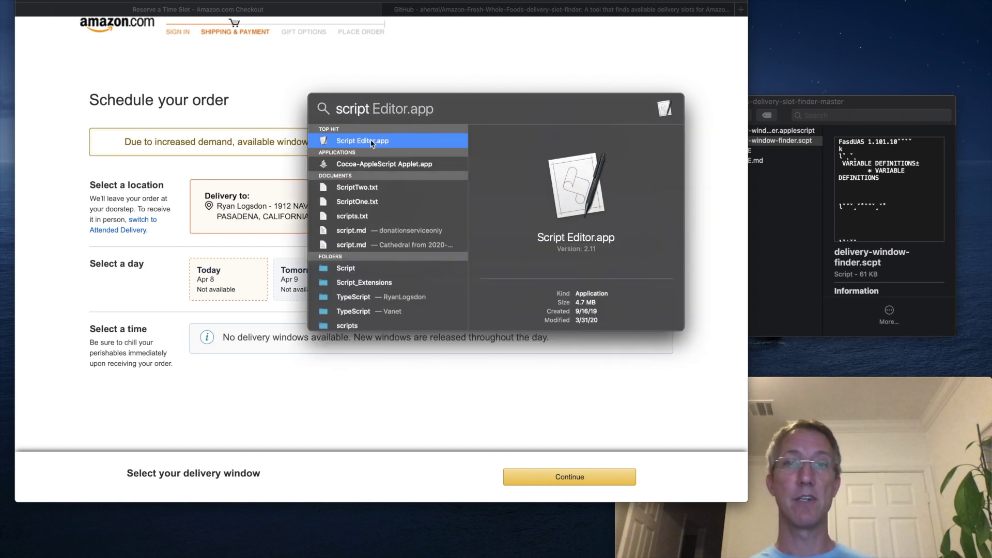
key("super+a")
key("Return")
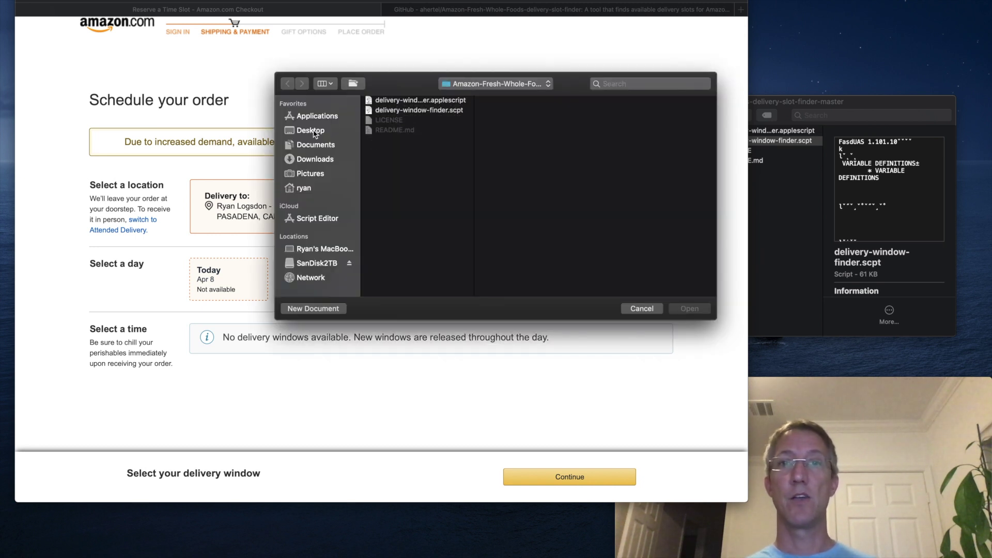
Open delivery-window-finder.scpt from the slot-finder folder on the Desktop
left_click(314, 134)
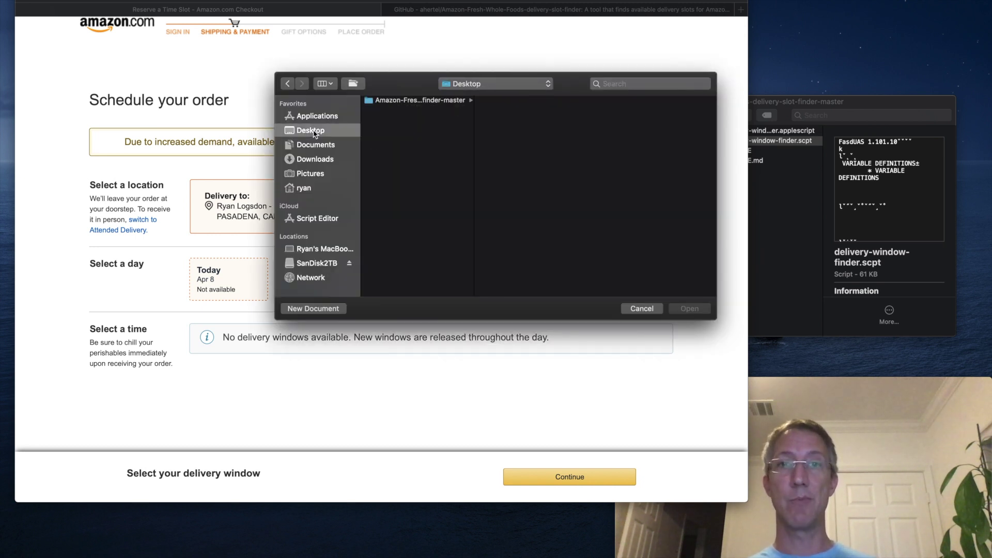
left_click(424, 103)
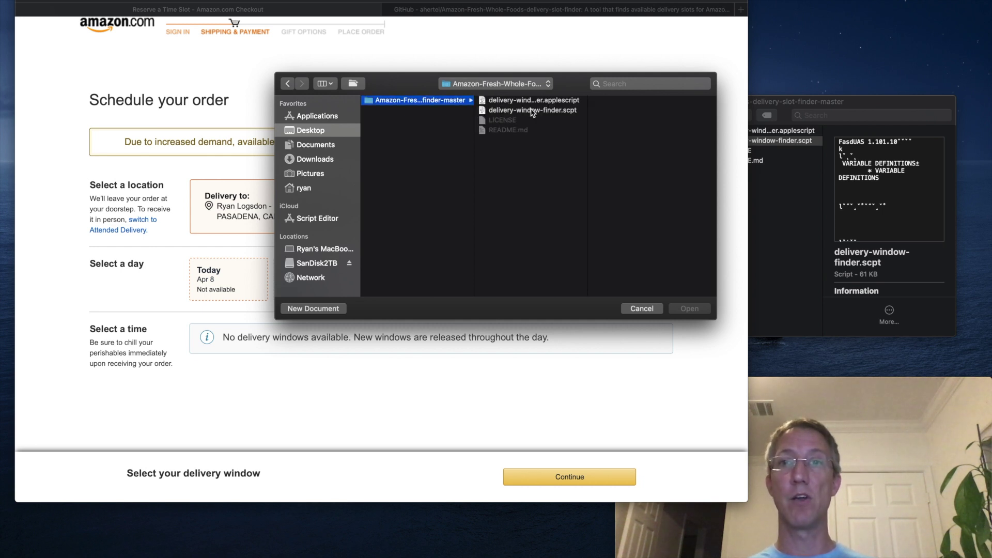
left_click(558, 114)
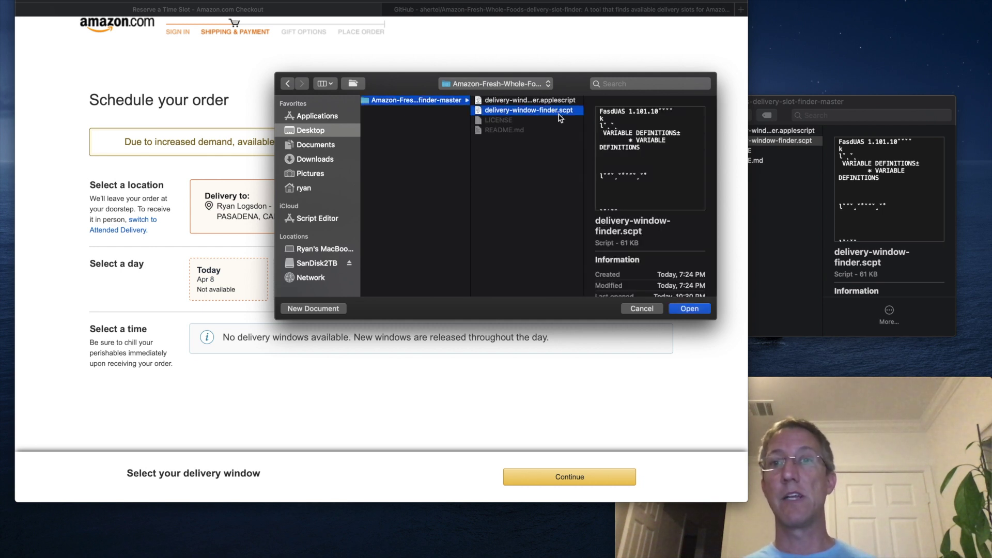
left_click(689, 308)
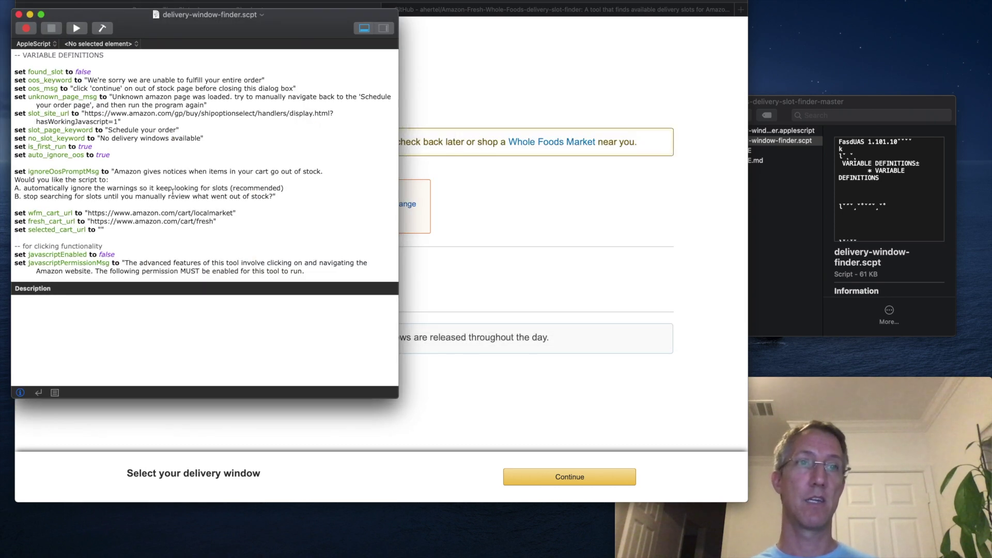
Run the script, choosing 'Keep looking for slots', no text messages, and Amazon Fresh
left_click(77, 29)
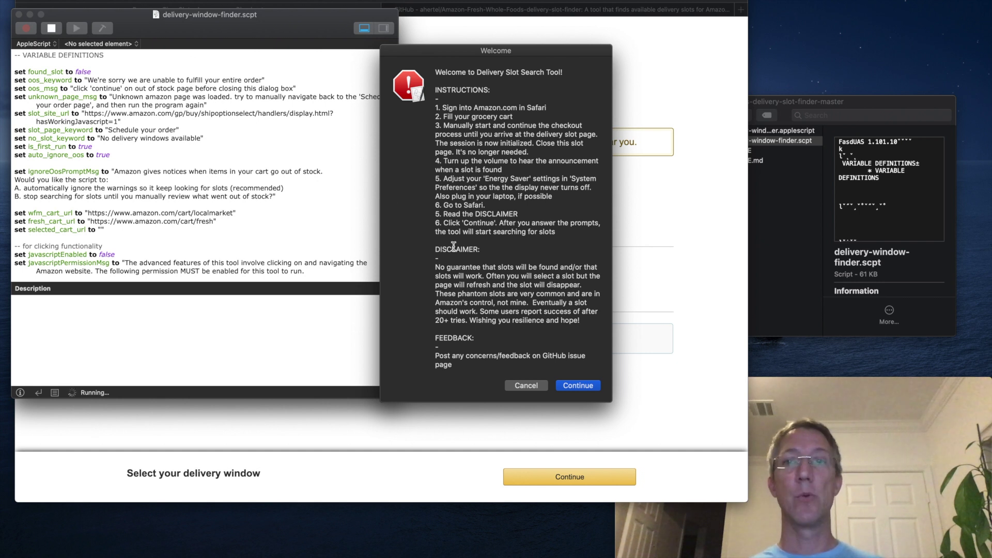
left_click(579, 387)
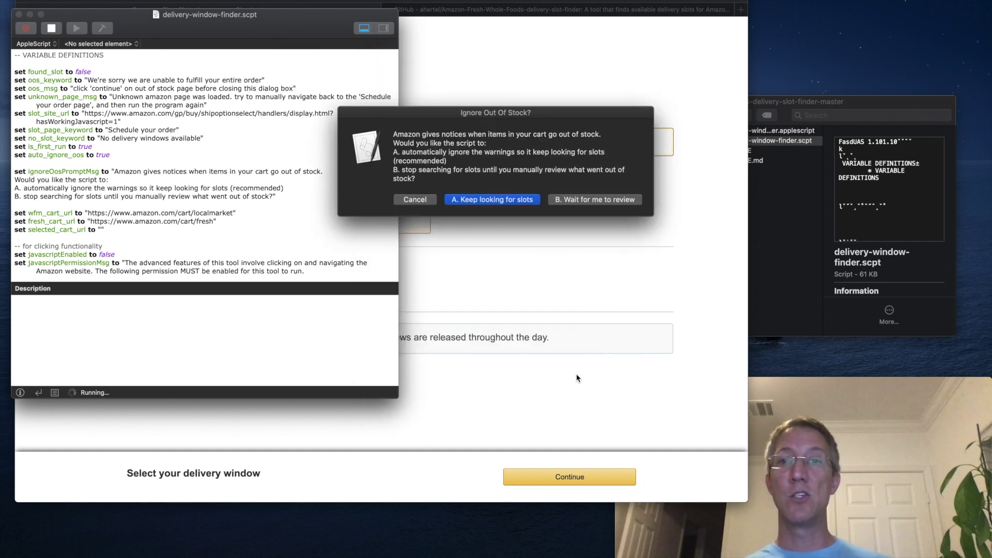
left_click(515, 200)
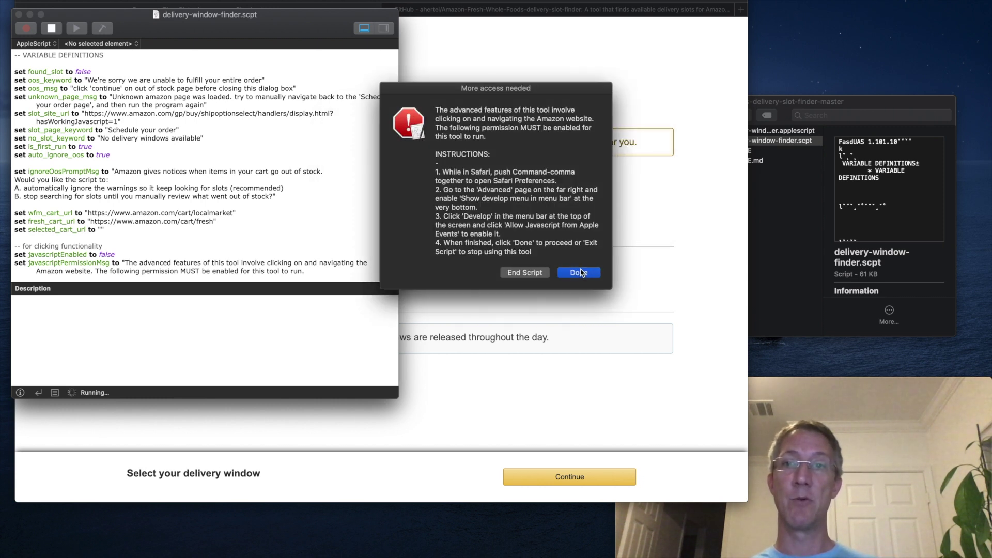
left_click(580, 273)
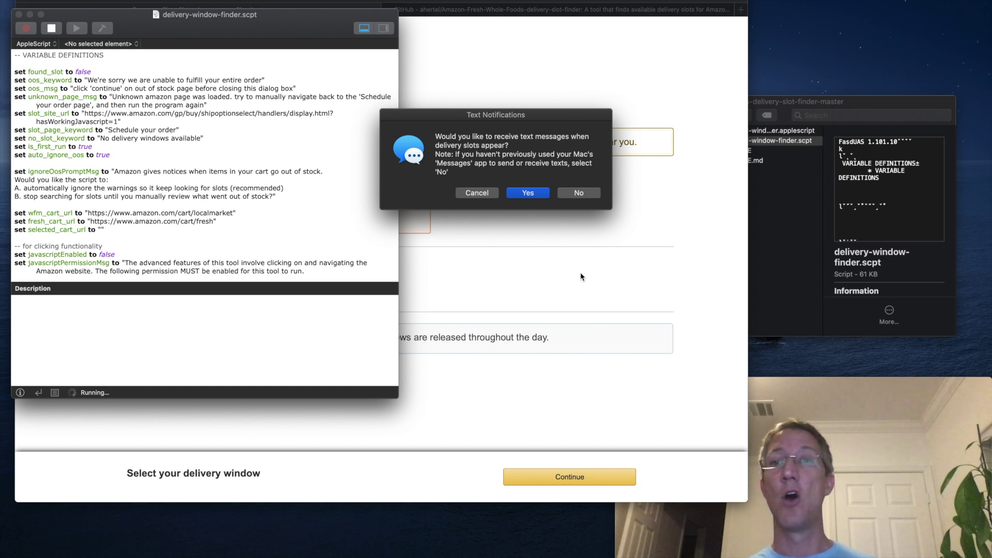
left_click(572, 196)
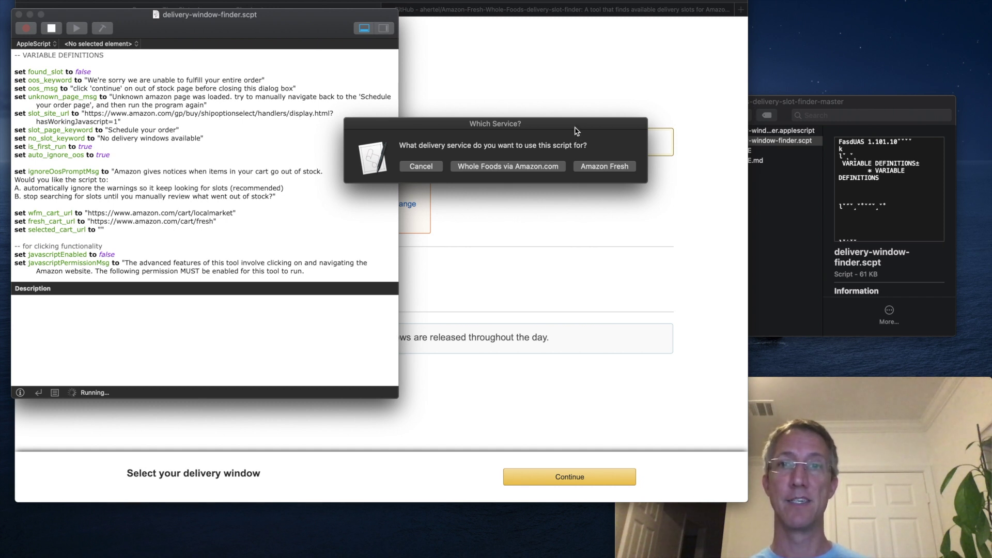
left_click(587, 166)
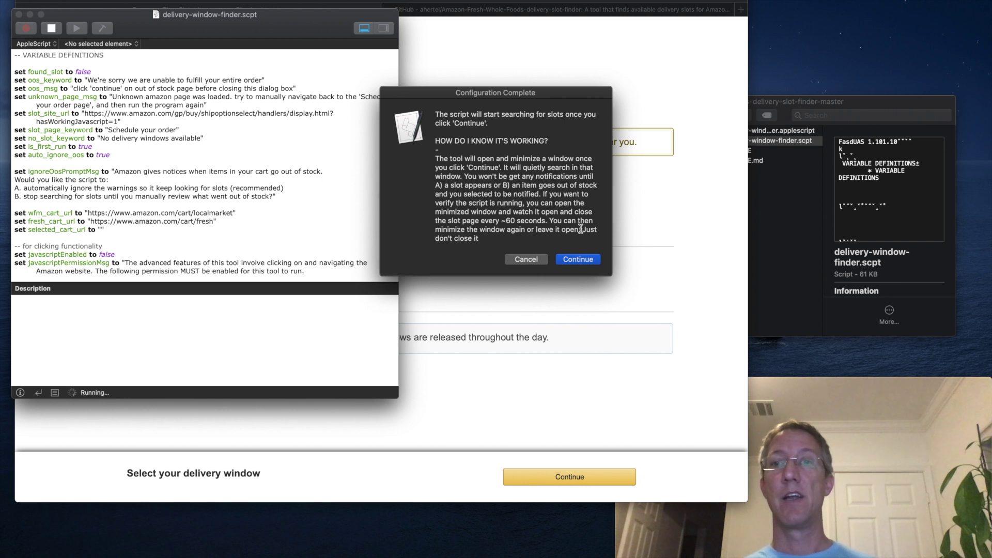
left_click(576, 260)
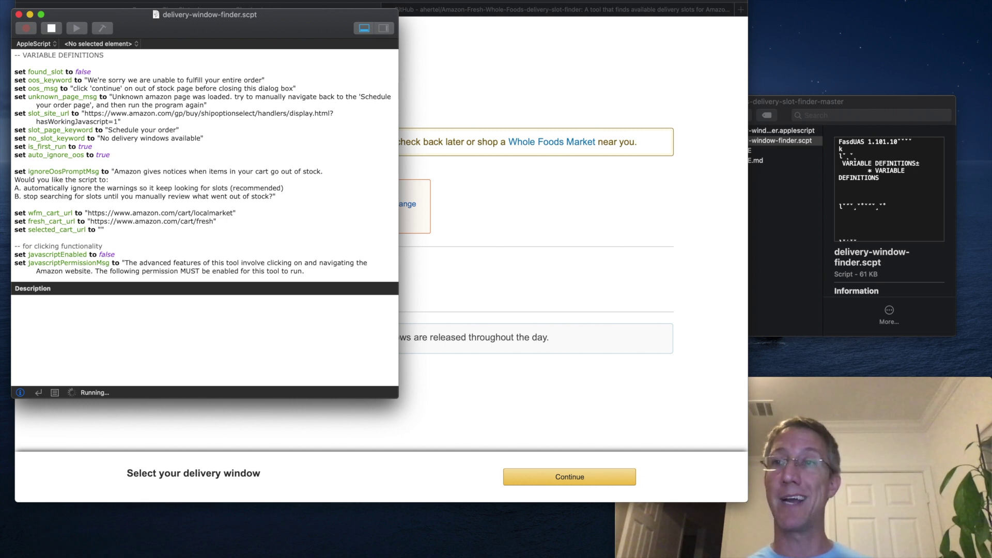
In Energy Saver preferences, set 'Turn display off after' to Never
left_click(16, 0)
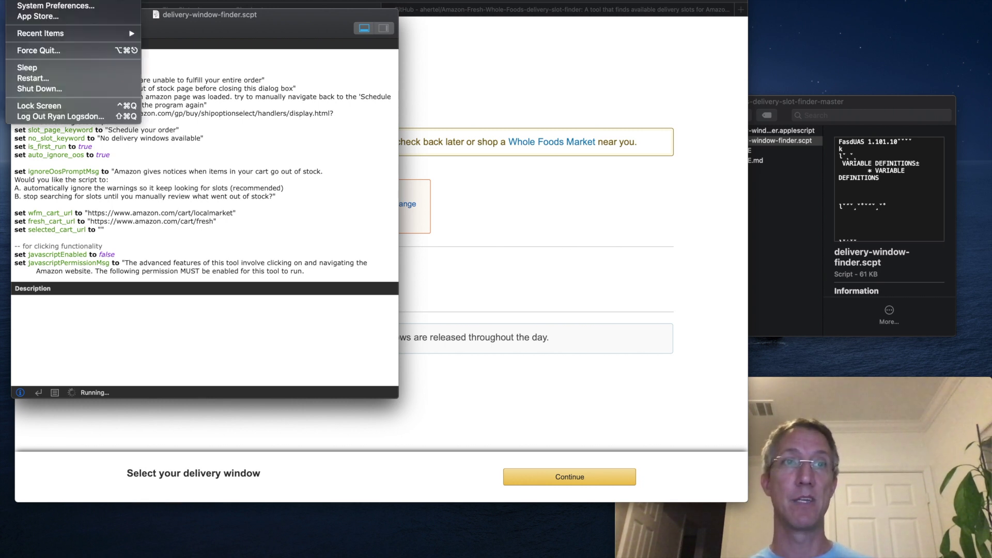
left_click(58, 7)
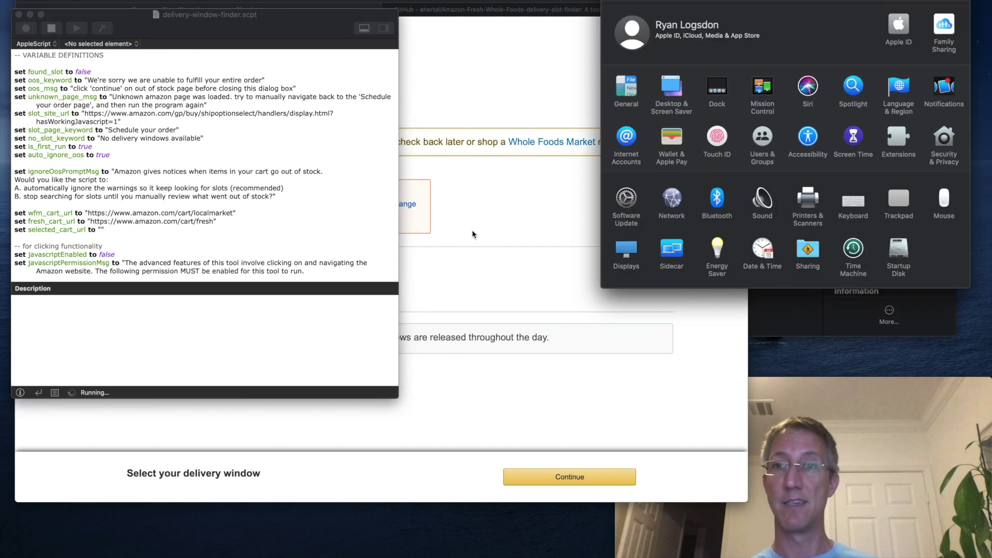
left_click(718, 252)
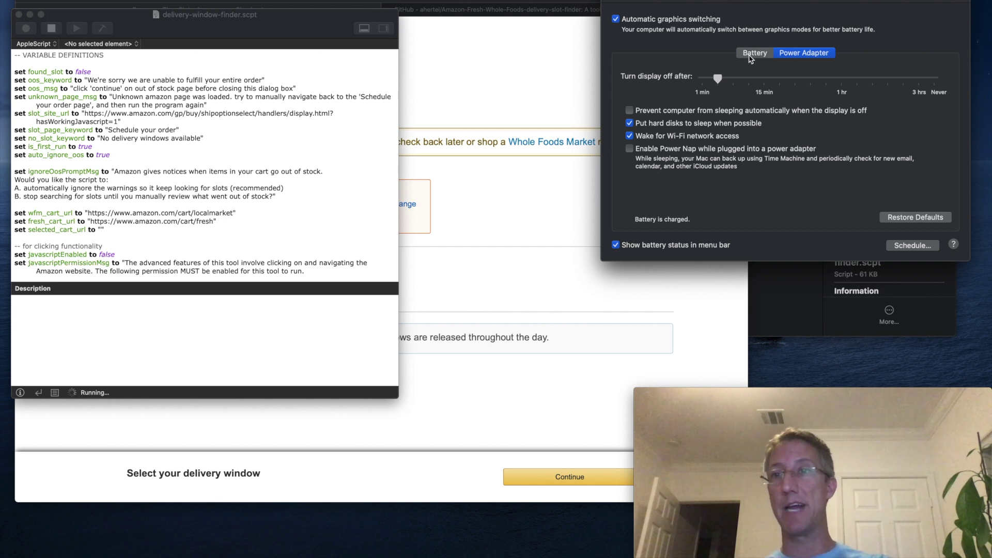
left_click_drag(718, 78, 935, 77)
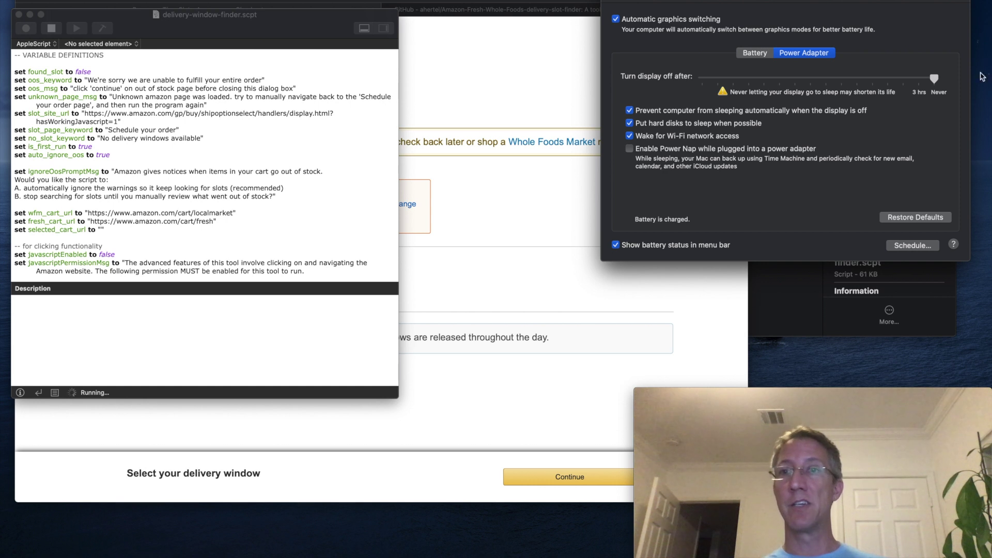